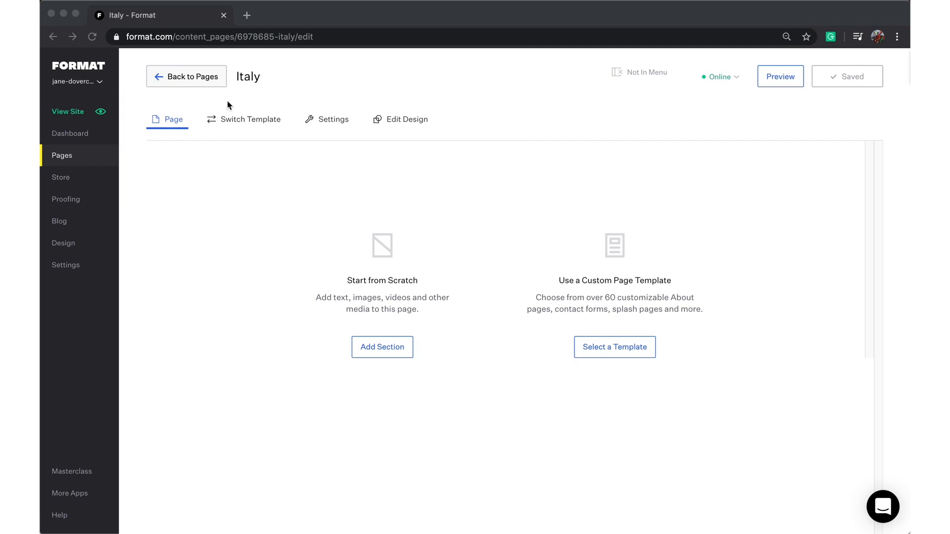
Step: Add a slideshow Image Set section with a thumbnail strip to the blank Italy page
left_click(263, 225)
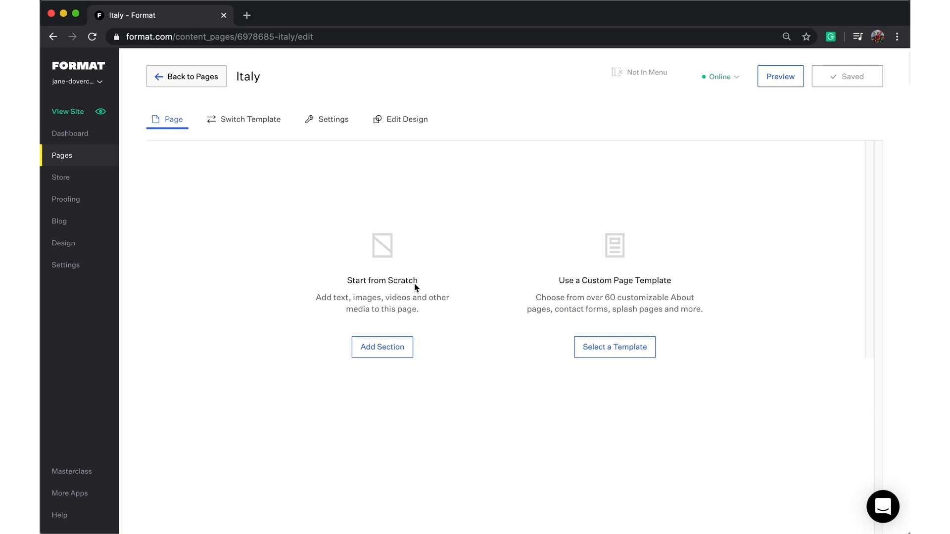
left_click(385, 350)
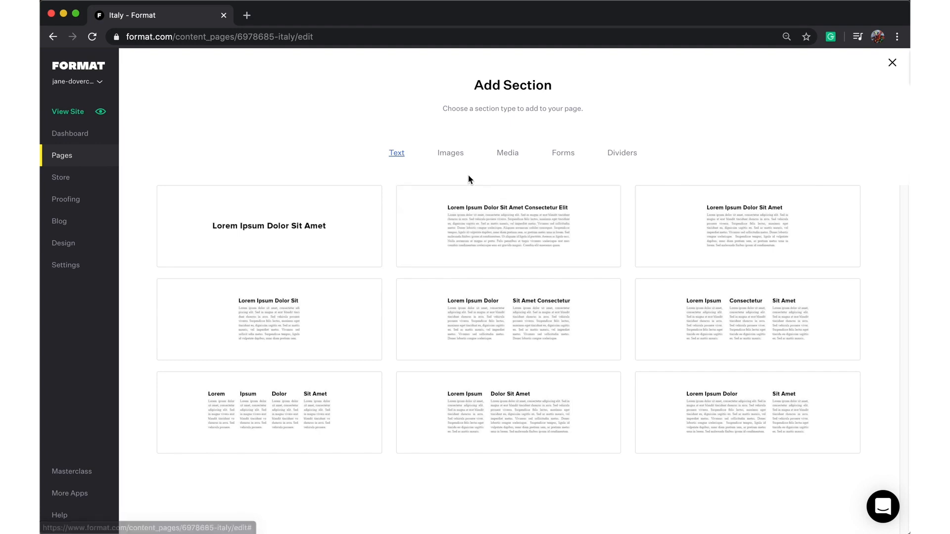
left_click(450, 154)
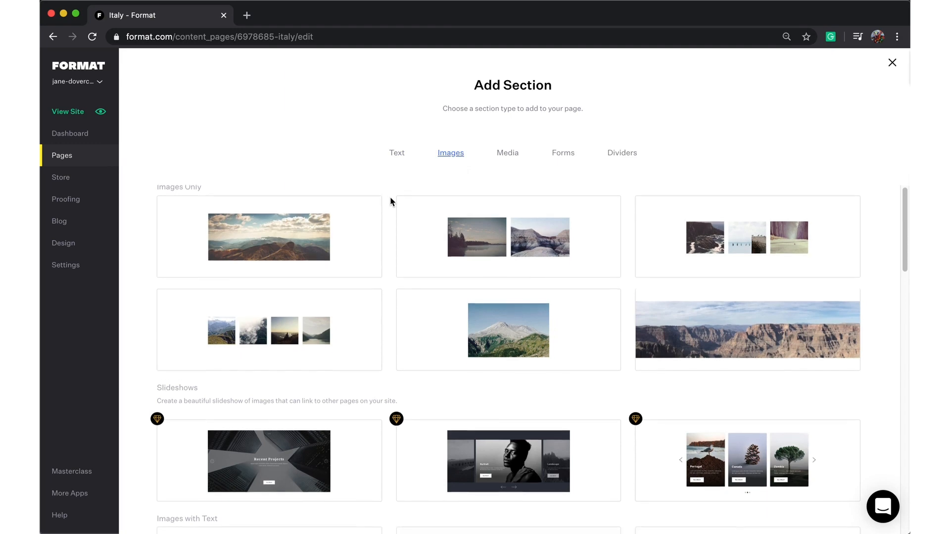
scroll(390, 201, "down", 8)
scroll(390, 201, "down", 10)
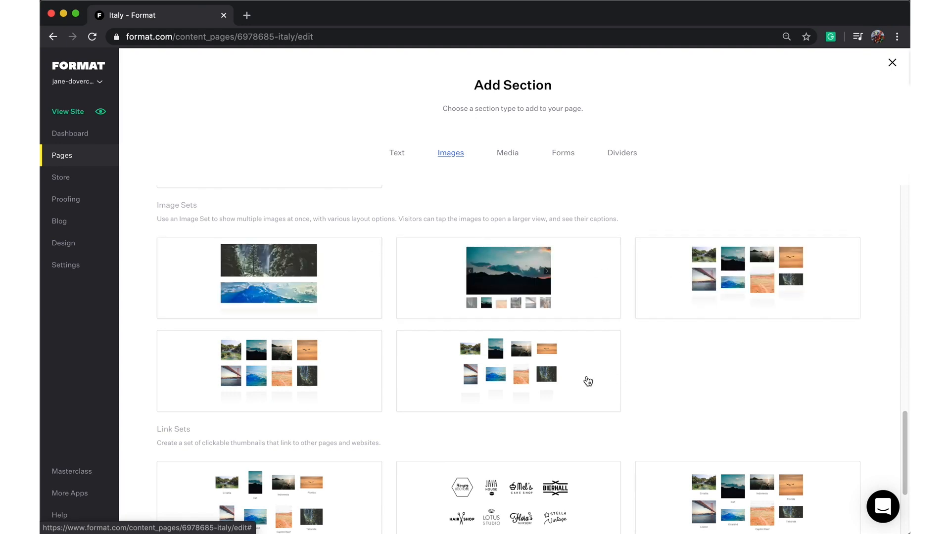
mouse_move(505, 304)
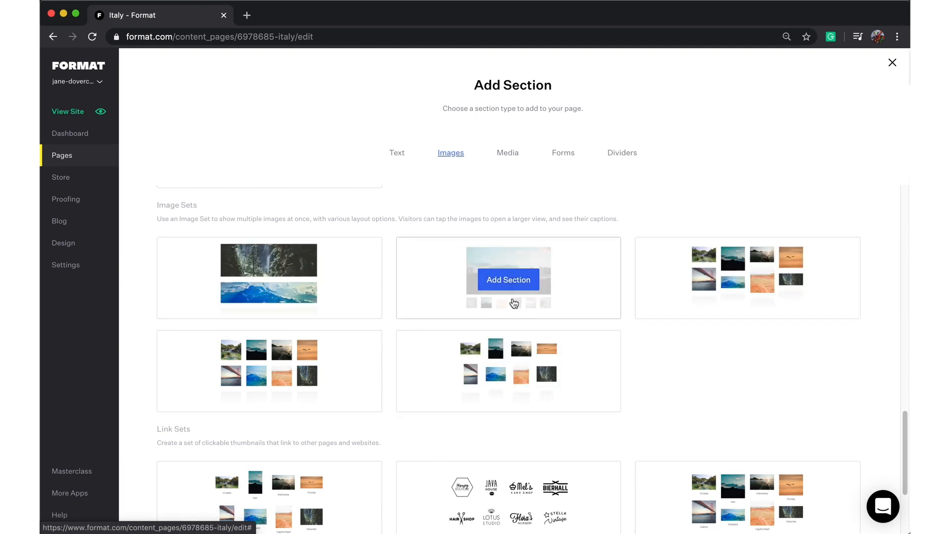
left_click(515, 280)
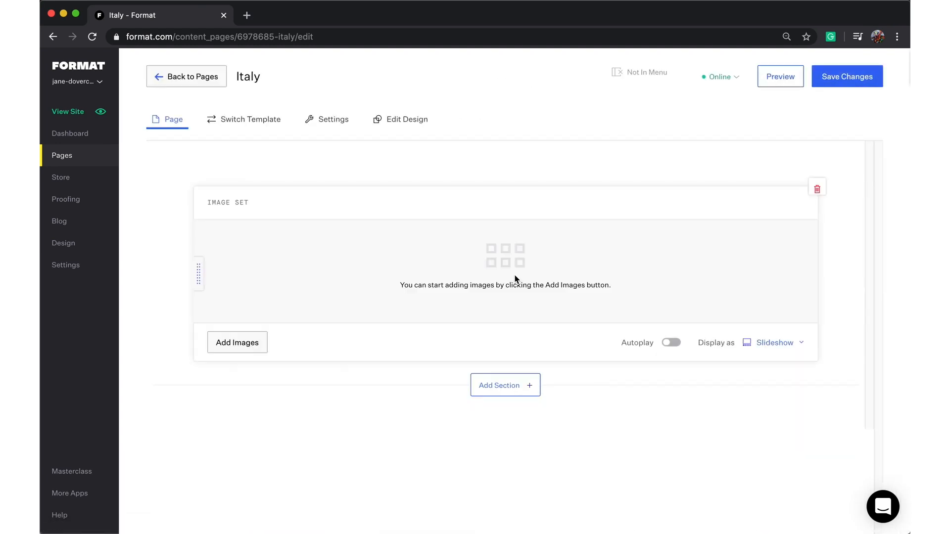
Step: Import all images from the Italy / Venice gallery page into the new image set
left_click(236, 340)
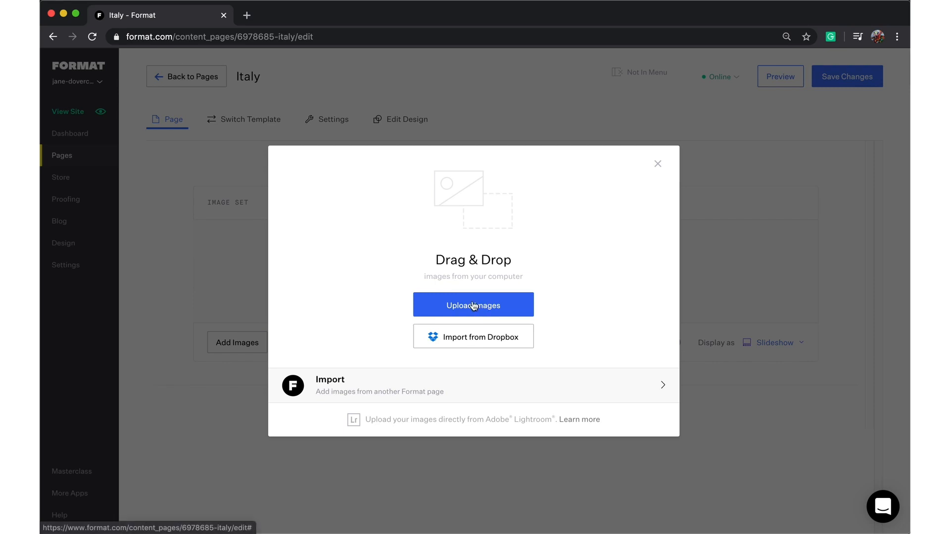
left_click(580, 338)
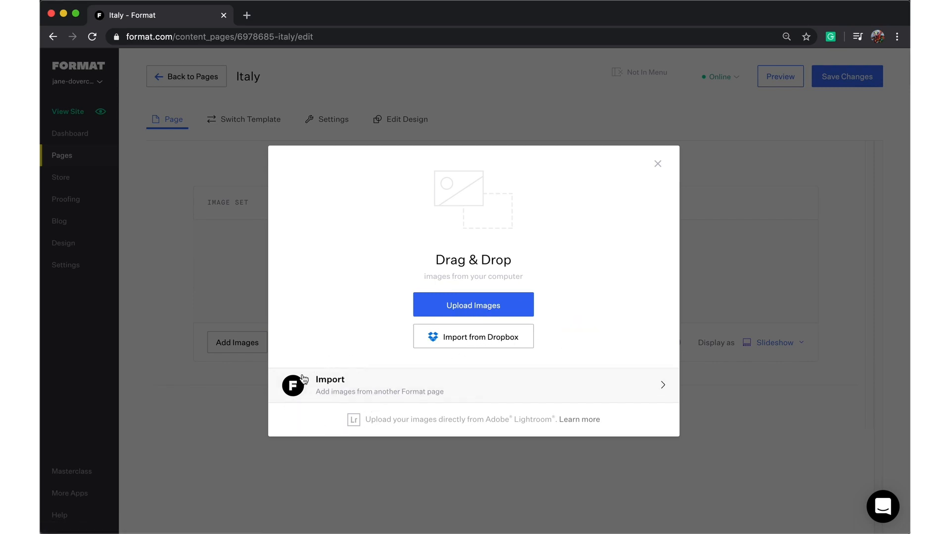
left_click(329, 395)
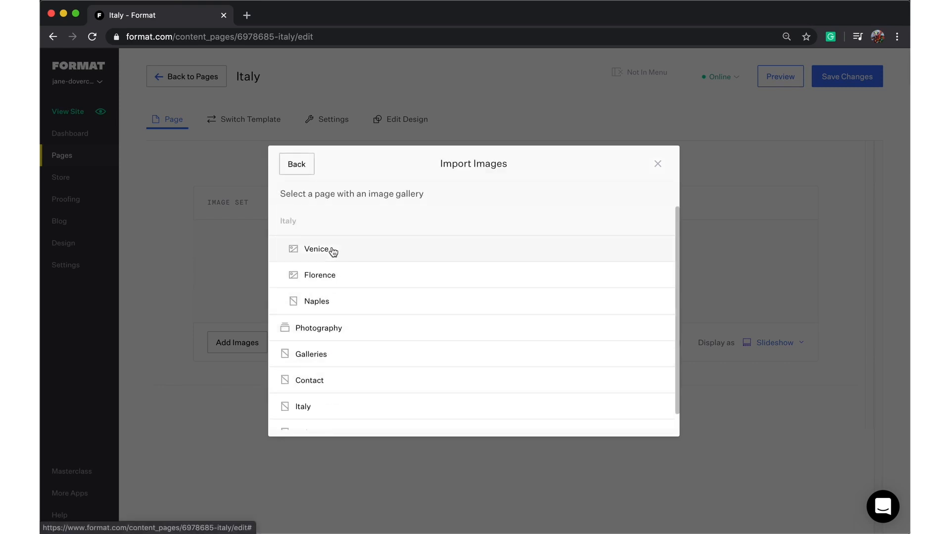
left_click(336, 256)
left_click(312, 241)
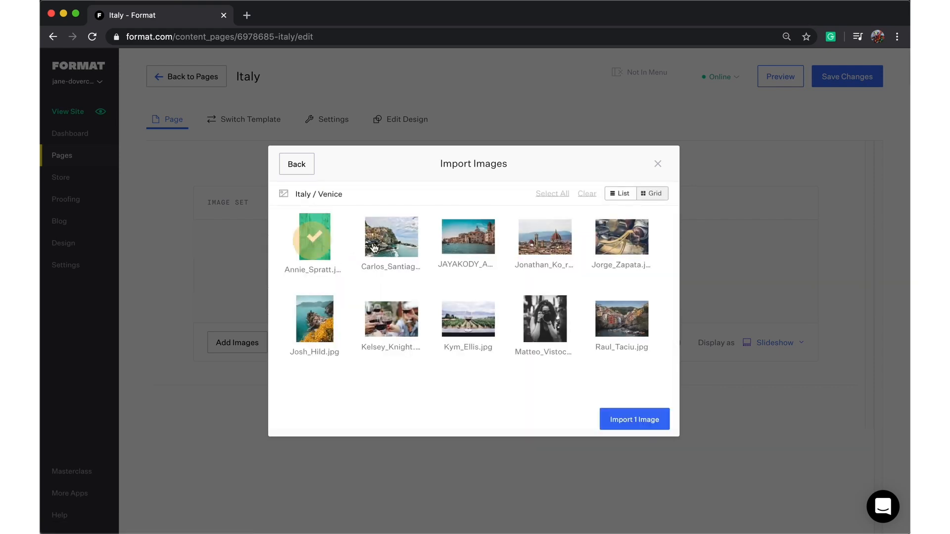
left_click(375, 247)
left_click(460, 245)
left_click(551, 247)
left_click(631, 242)
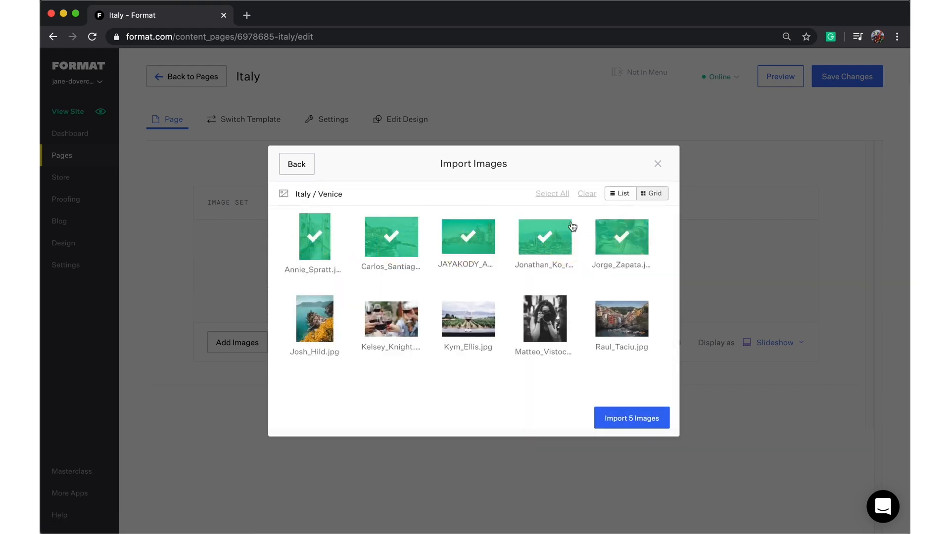
left_click(563, 194)
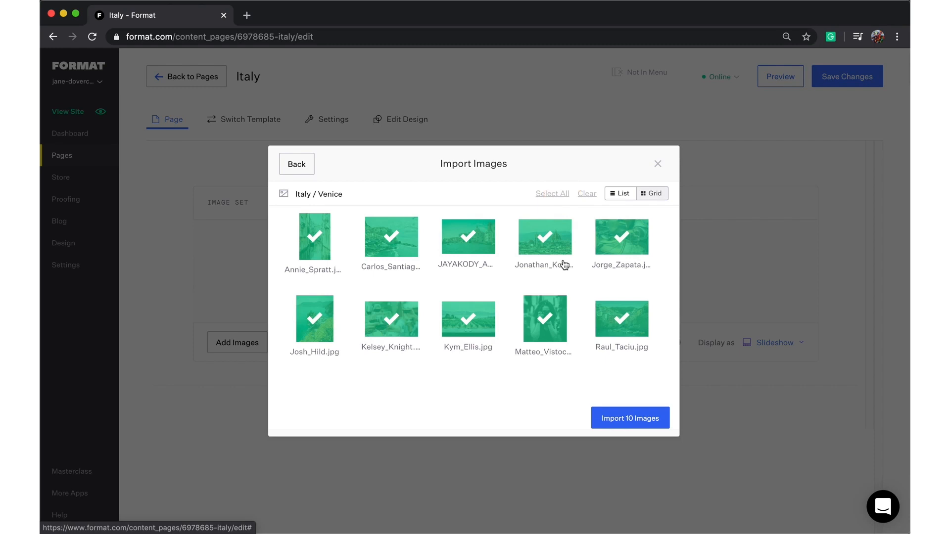
left_click(613, 421)
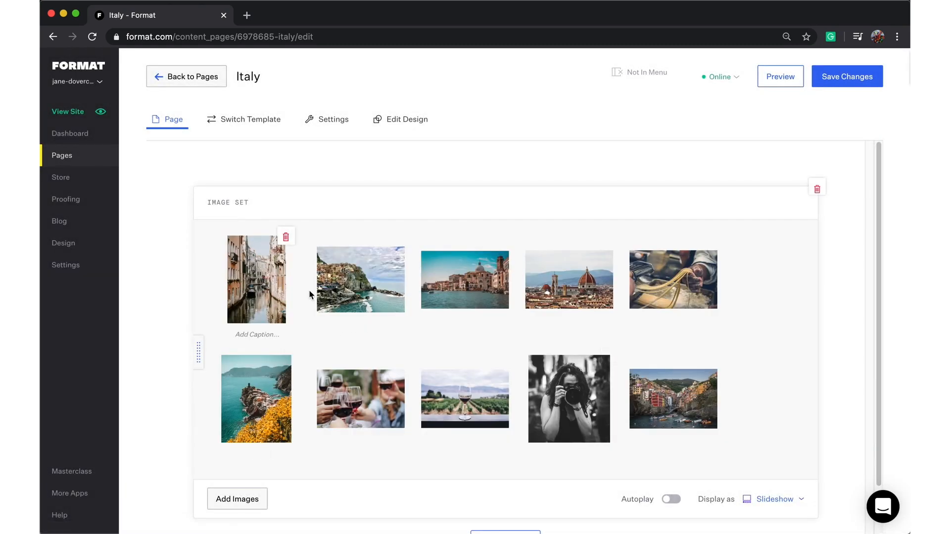
Step: Caption the canal photo and the cliffside village photo beside it "Italy"
scroll(646, 321, "down", 2)
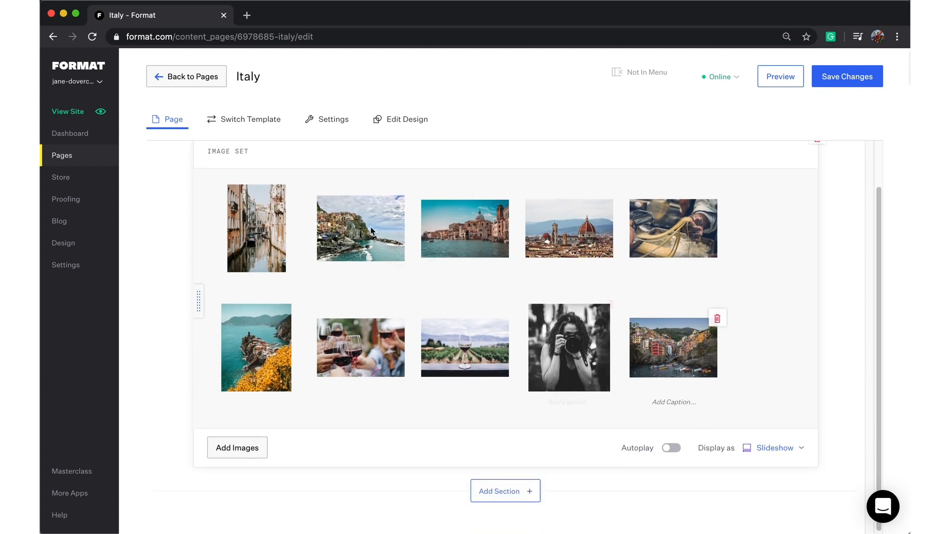
left_click(254, 285)
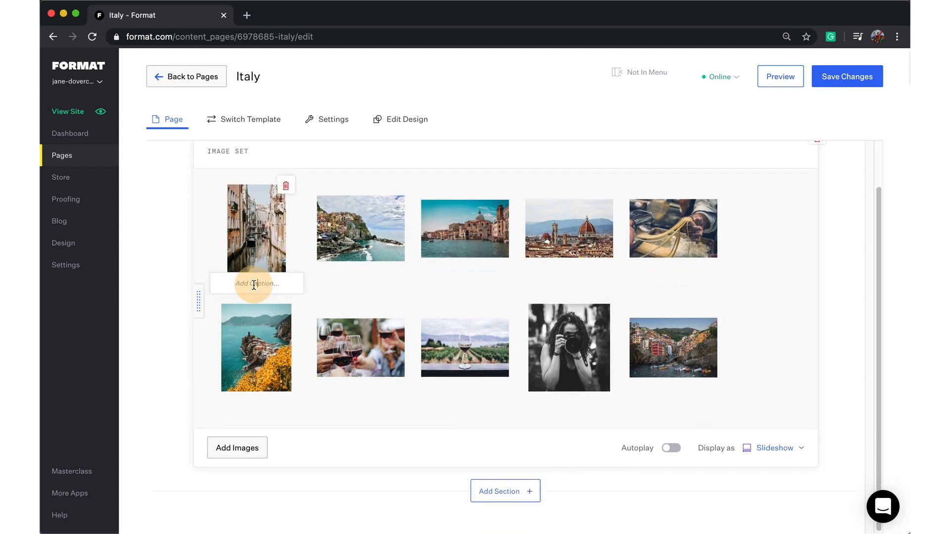
type("Italy")
left_click(366, 280)
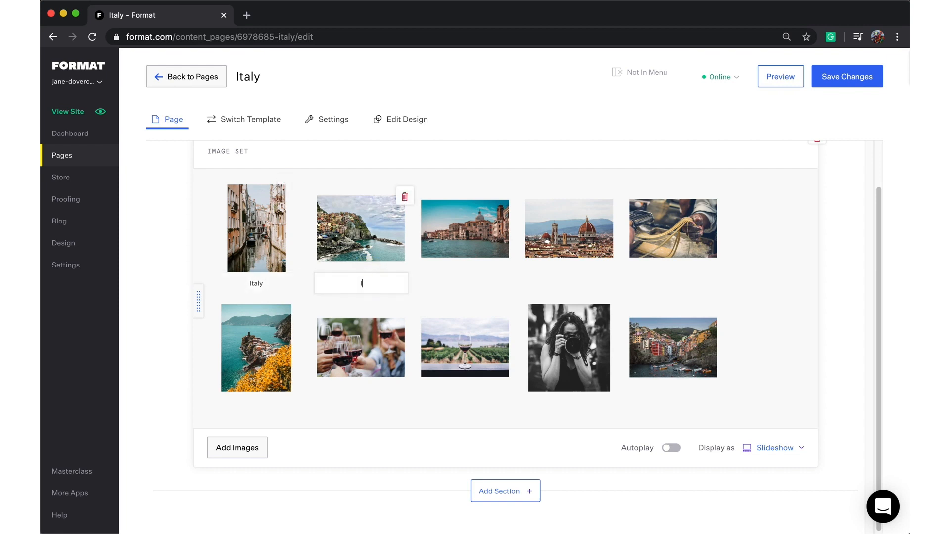
type("Italy")
left_click(389, 423)
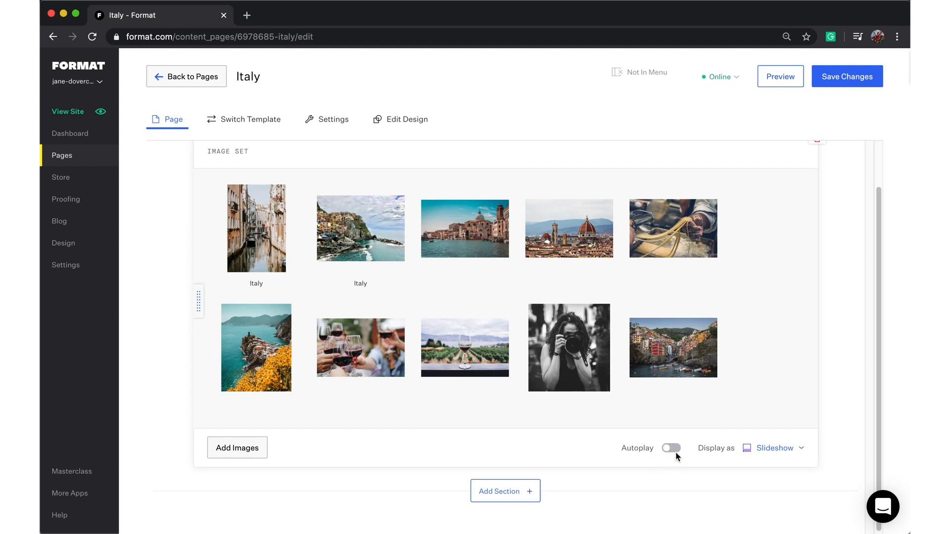
Step: Preview the page as a slideshow, showing and hiding the first image's caption and advancing through the photos
left_click(779, 447)
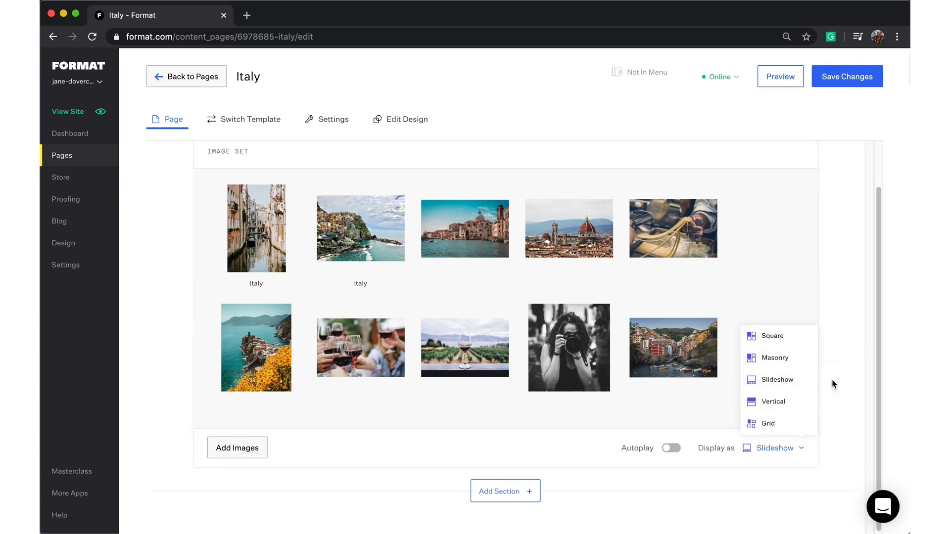
left_click(800, 83)
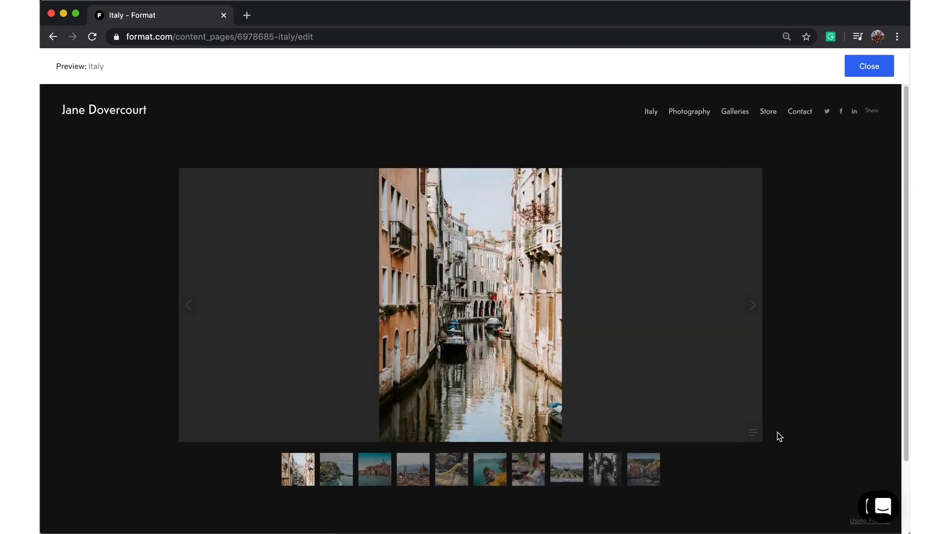
left_click(759, 439)
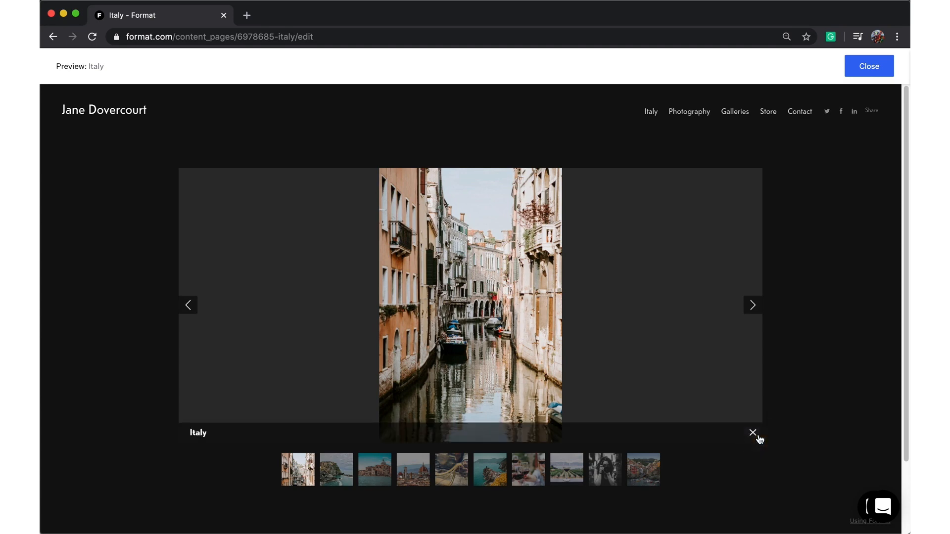
left_click(759, 438)
left_click(753, 307)
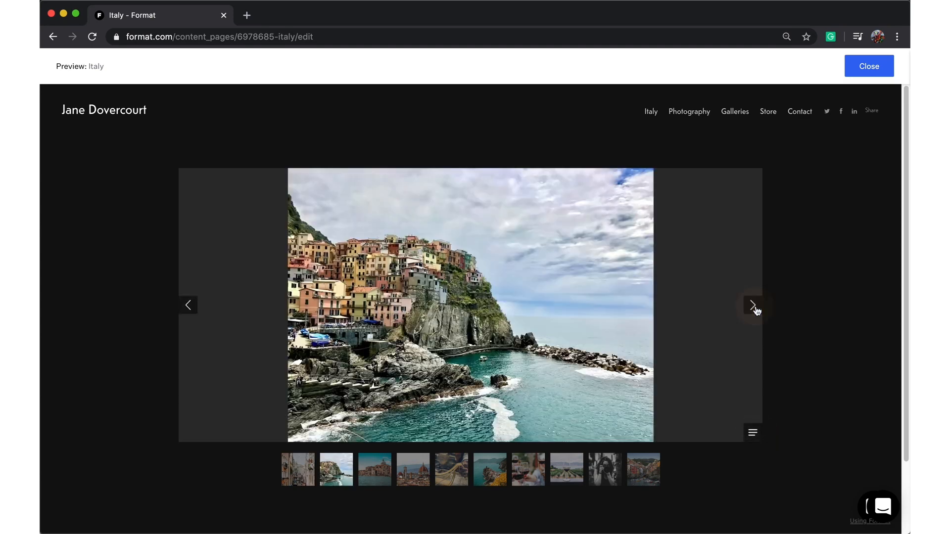
left_click(753, 305)
left_click(753, 306)
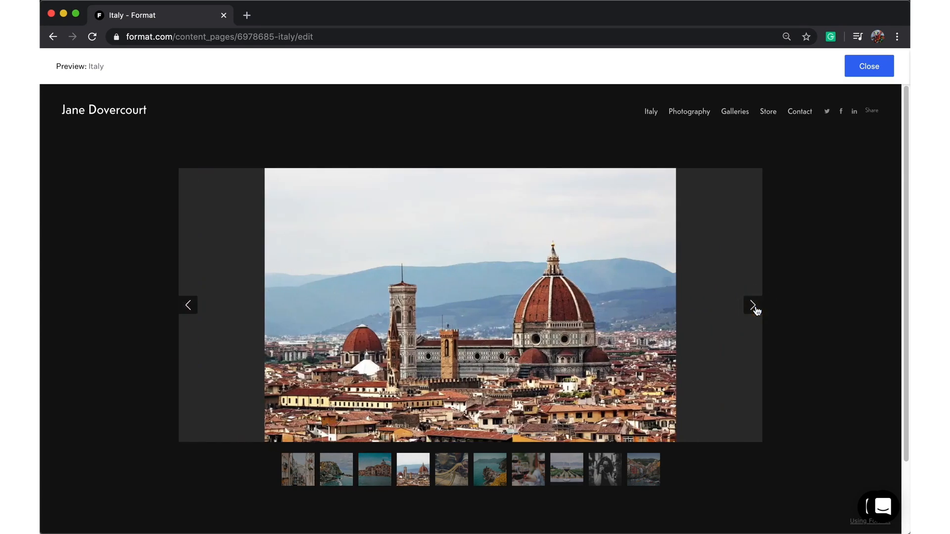
left_click(752, 306)
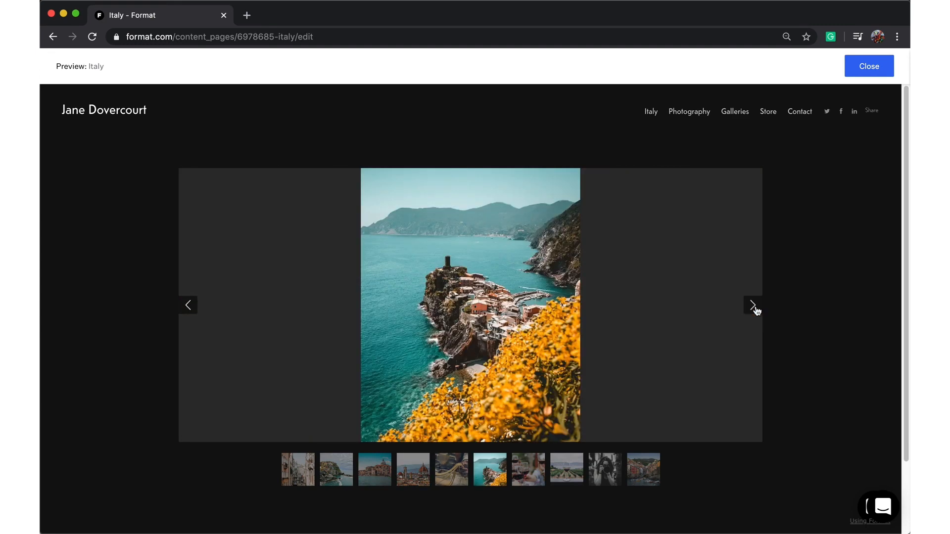
left_click(753, 305)
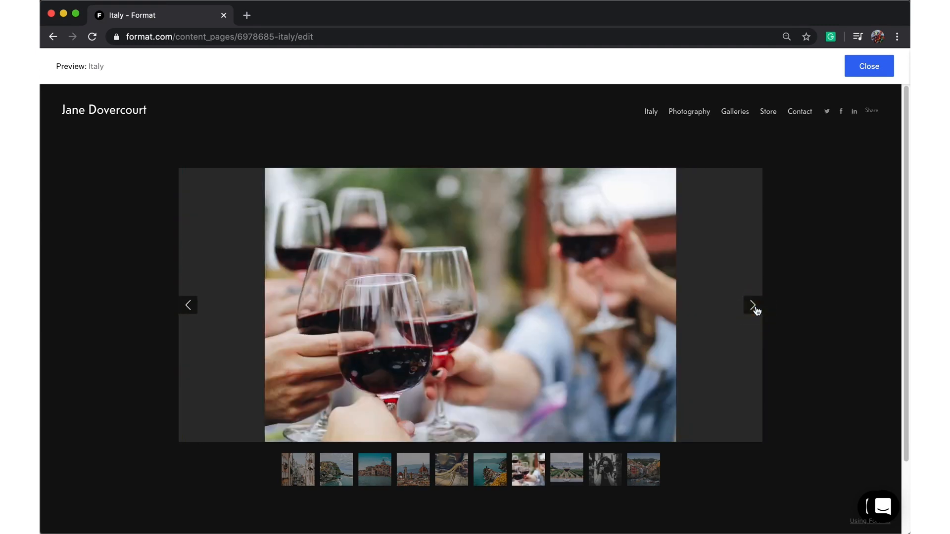
left_click(753, 306)
left_click(853, 72)
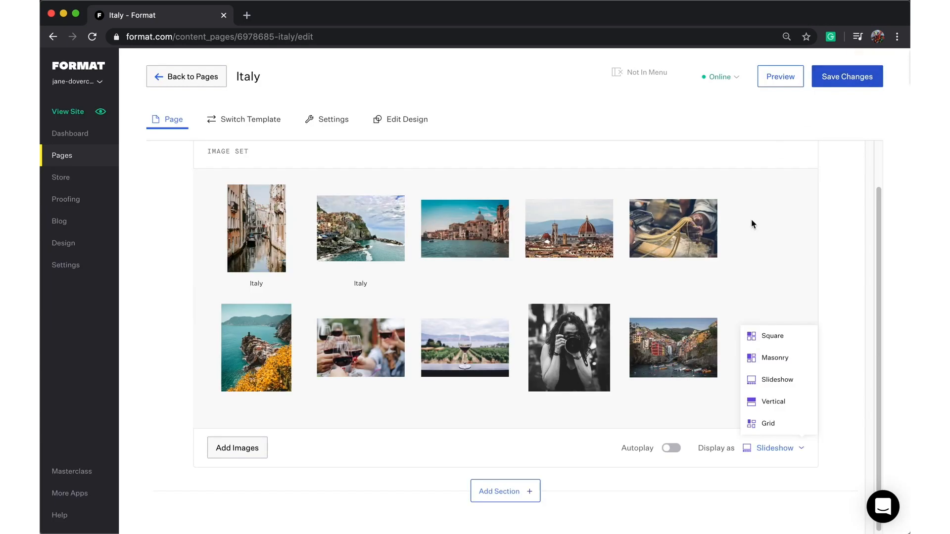
Step: Display the image set as Vertical and look through the stacked photos in the page preview
left_click(756, 405)
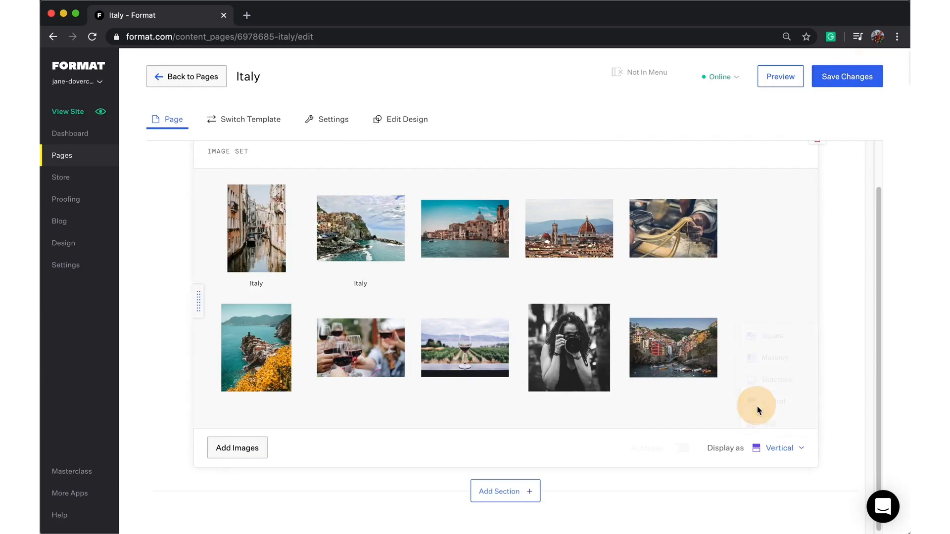
left_click(787, 79)
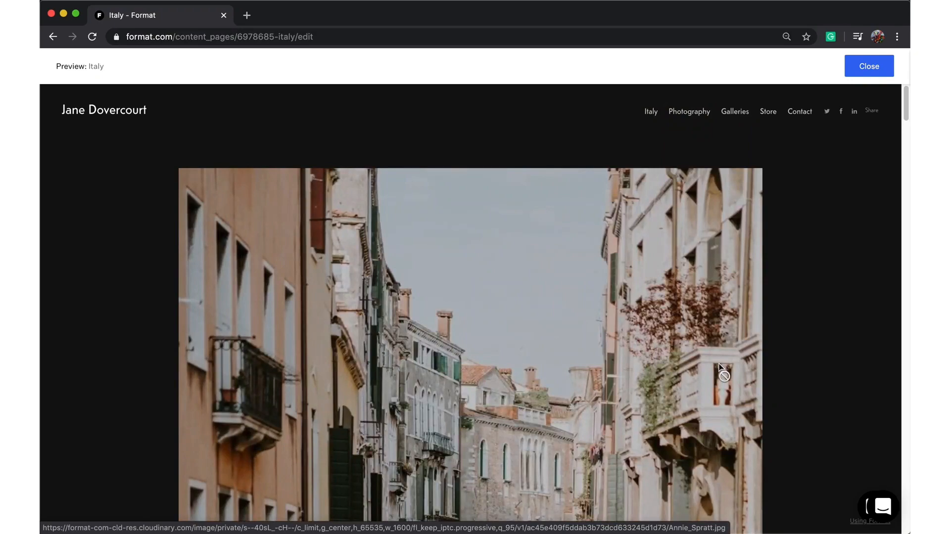
scroll(721, 368, "down", 20)
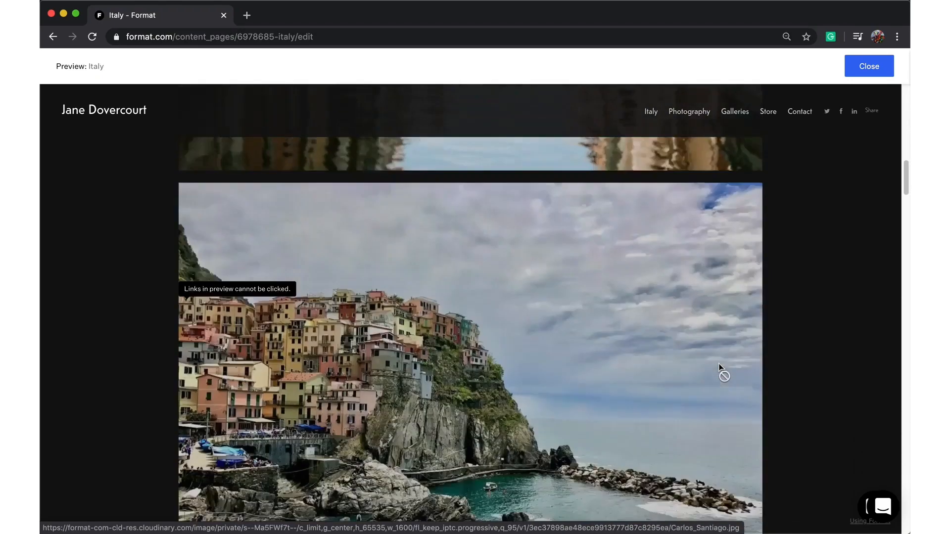
scroll(720, 366, "down", 15)
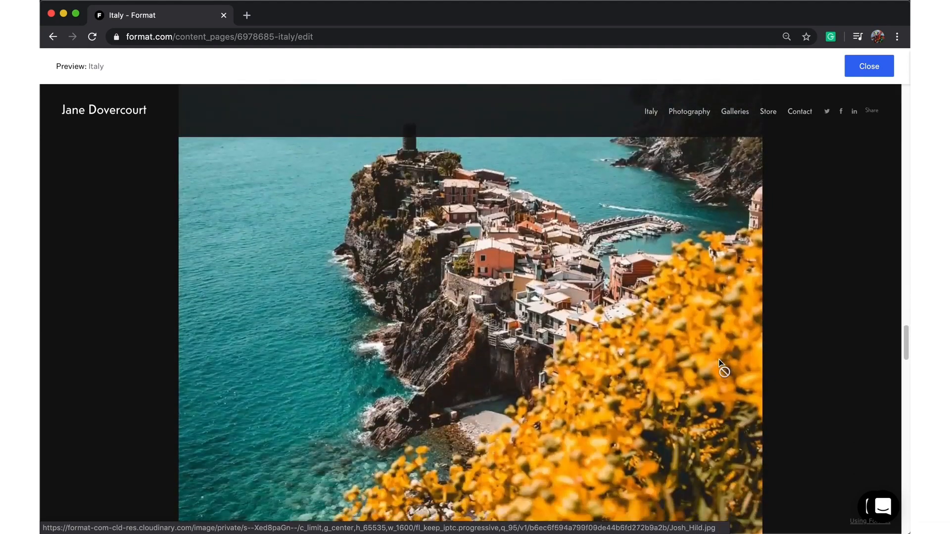
left_click(869, 66)
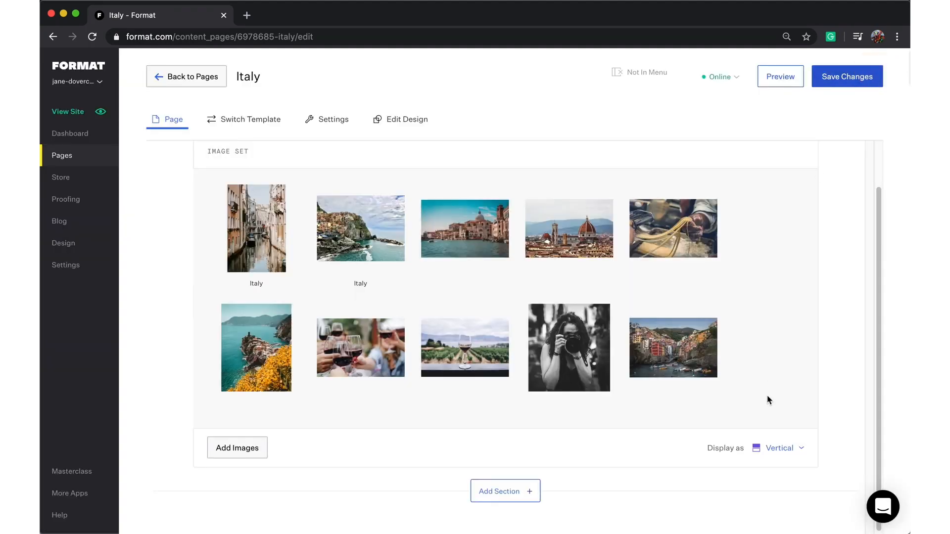
Step: Display the image set as Masonry, preview the page, and view the pasta-making photo enlarged
left_click(772, 452)
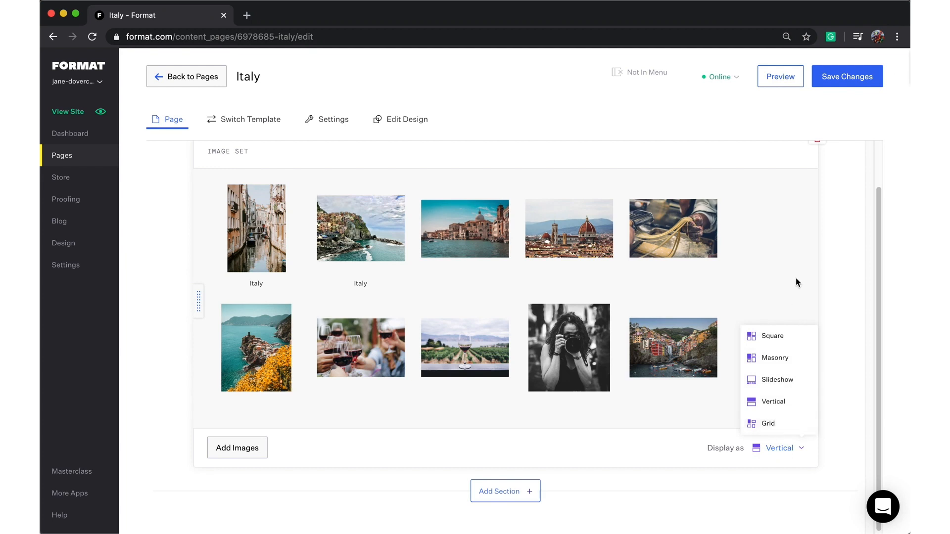
left_click(780, 356)
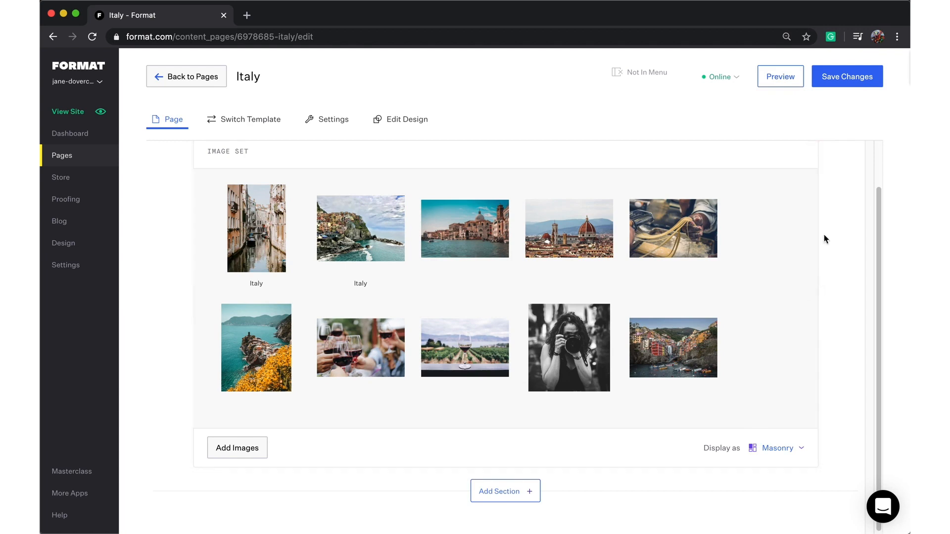
left_click(787, 73)
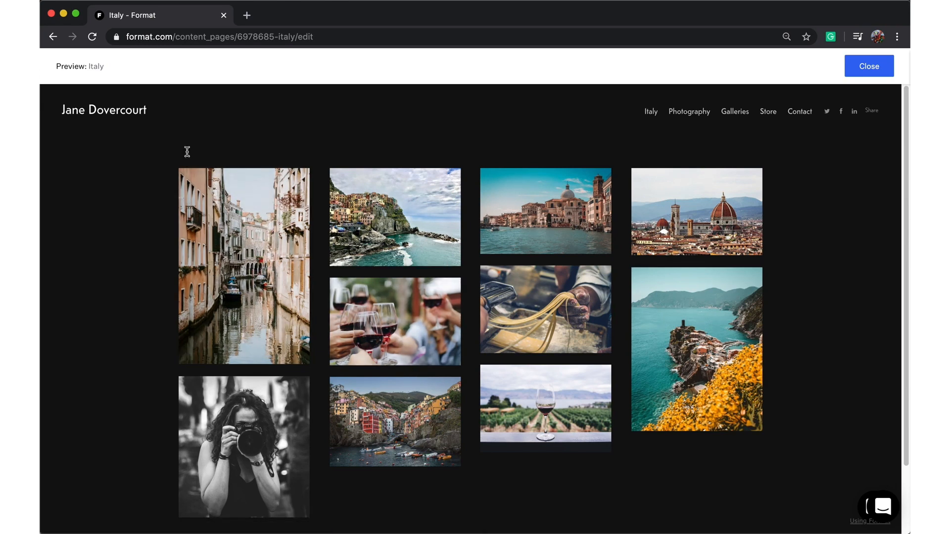
left_click(524, 302)
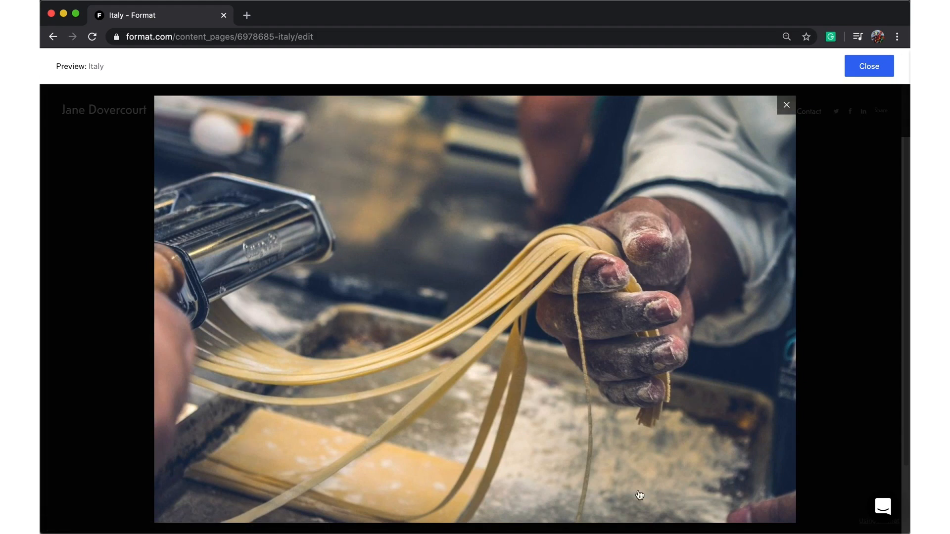
left_click(785, 105)
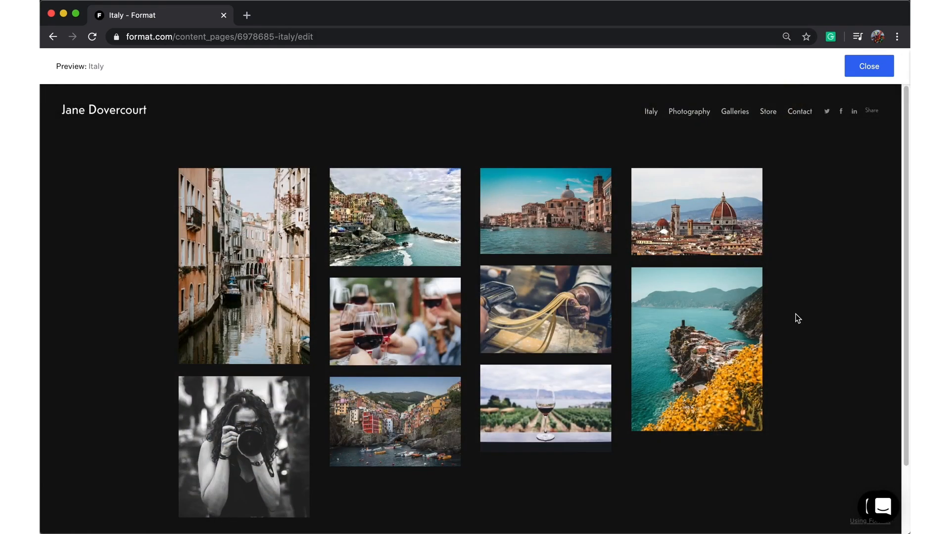
Step: Close the page preview and look through the image section types that can be added below the image set
left_click(871, 72)
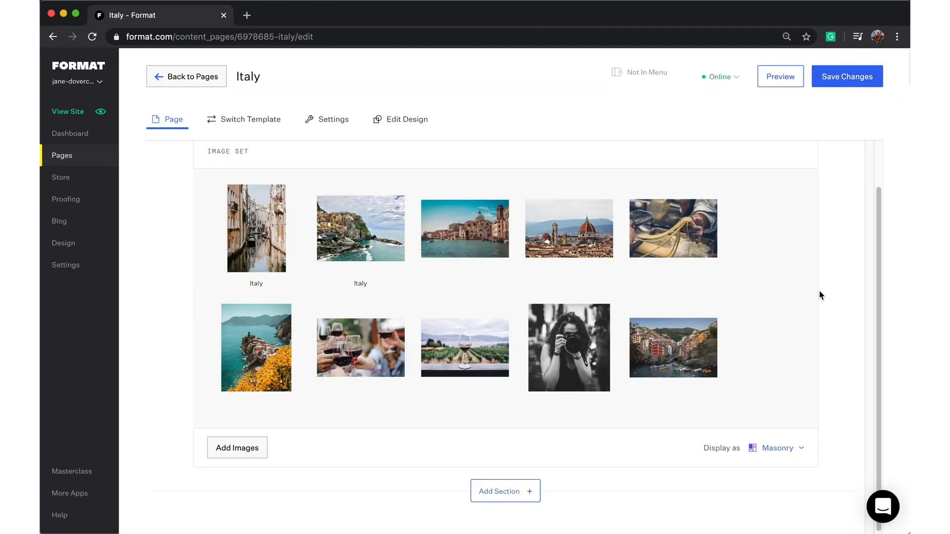
scroll(808, 372, "up", 1)
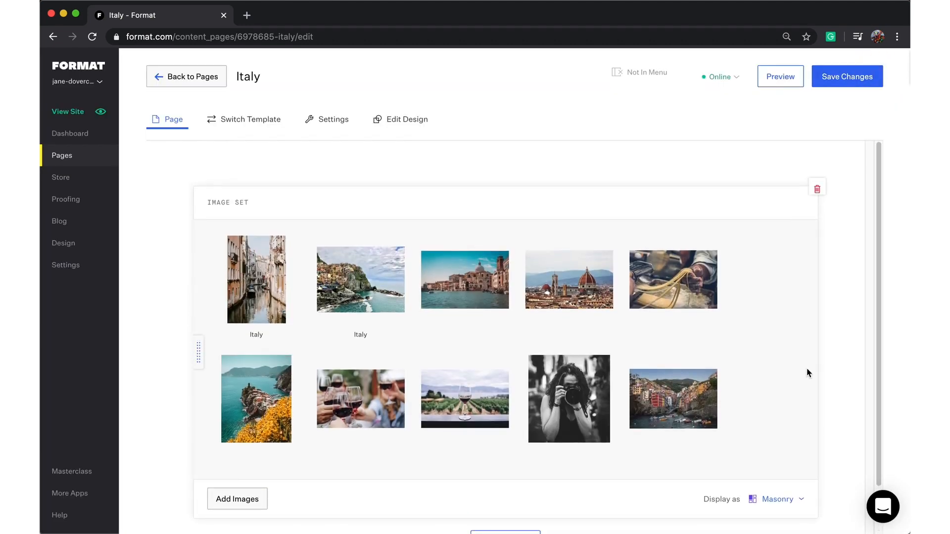
scroll(807, 372, "down", 1)
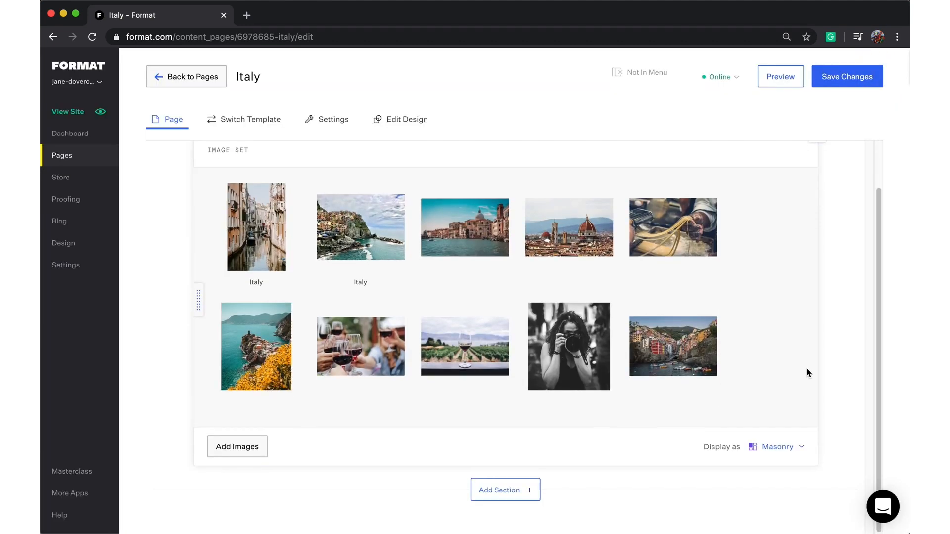
left_click(513, 491)
scroll(663, 476, "down", 3)
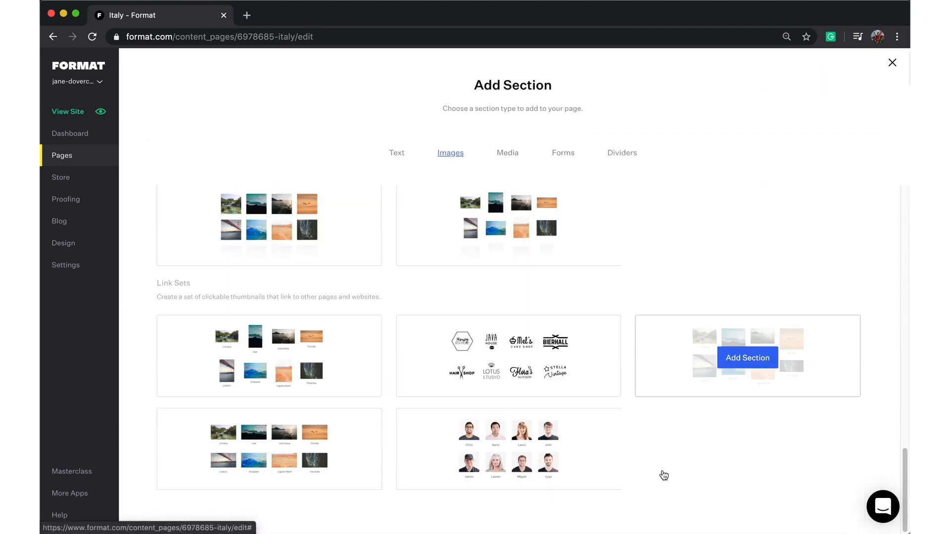
scroll(664, 474, "up", 10)
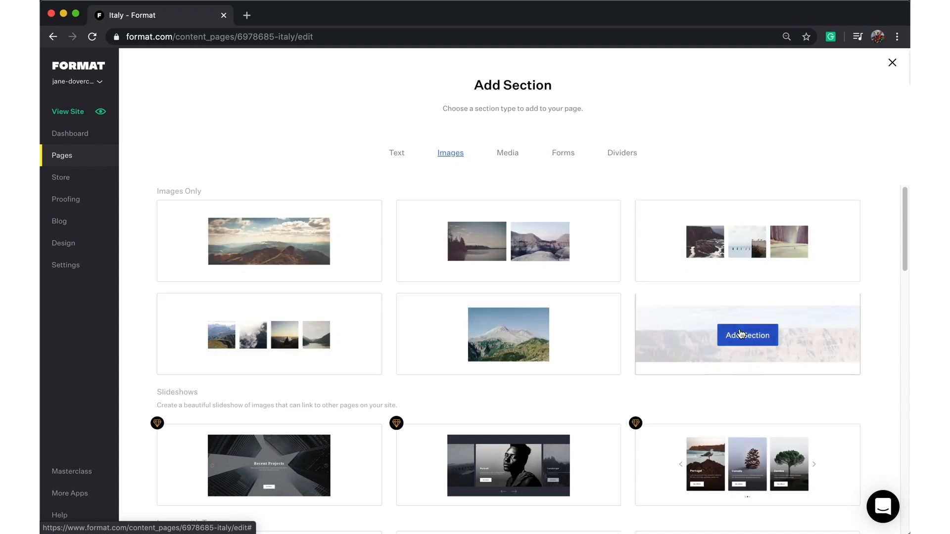
Step: Look through the Text and Media section types, including the map and HTML blocks, and leave the section chooser without adding one
left_click(396, 152)
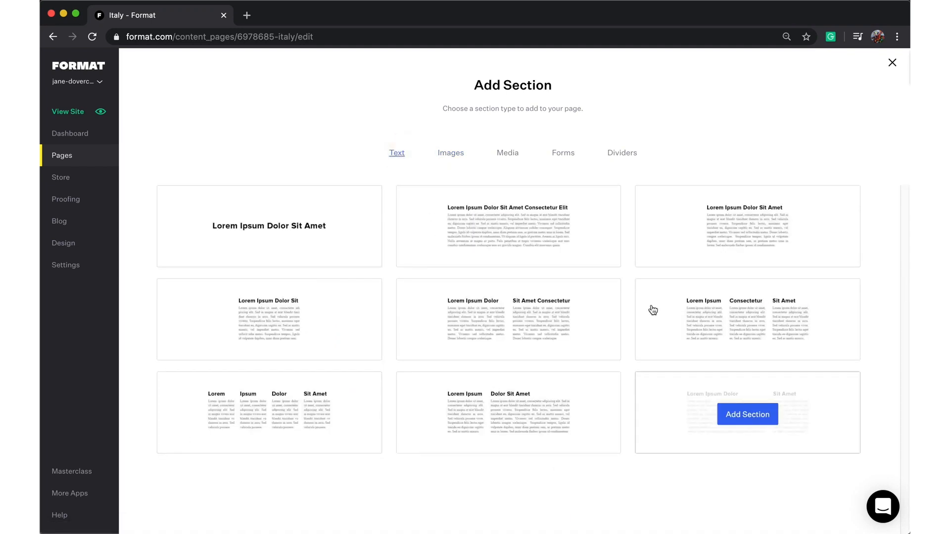
left_click(505, 162)
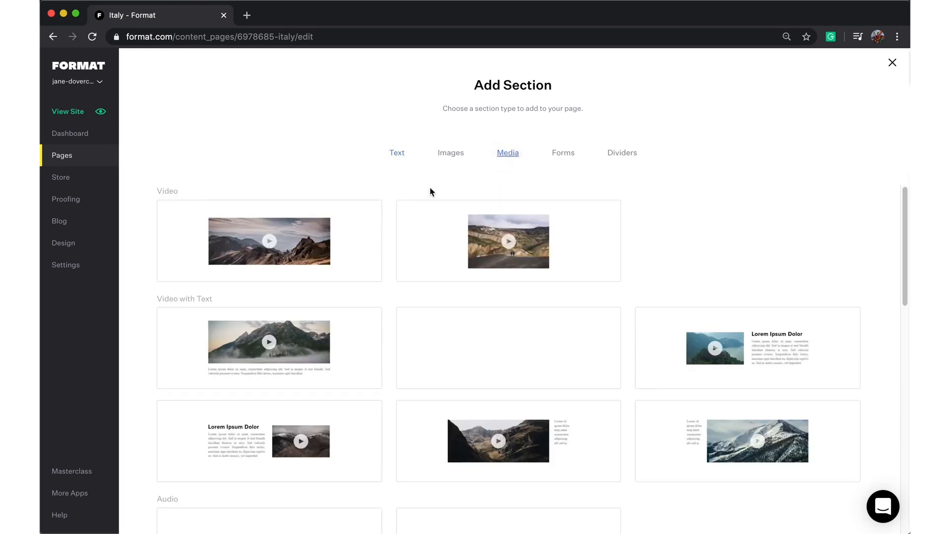
scroll(390, 436, "down", 10)
scroll(390, 439, "down", 5)
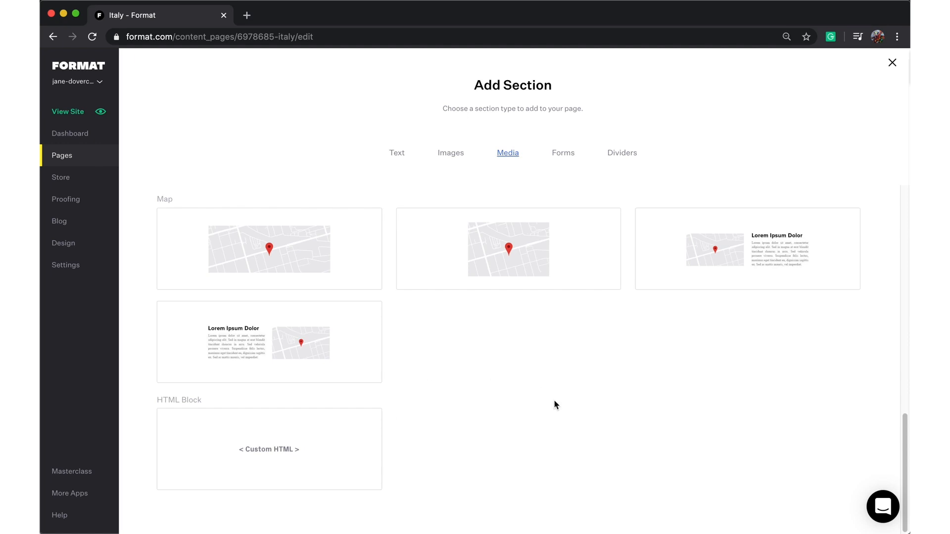
scroll(555, 402, "up", 8)
left_click(890, 64)
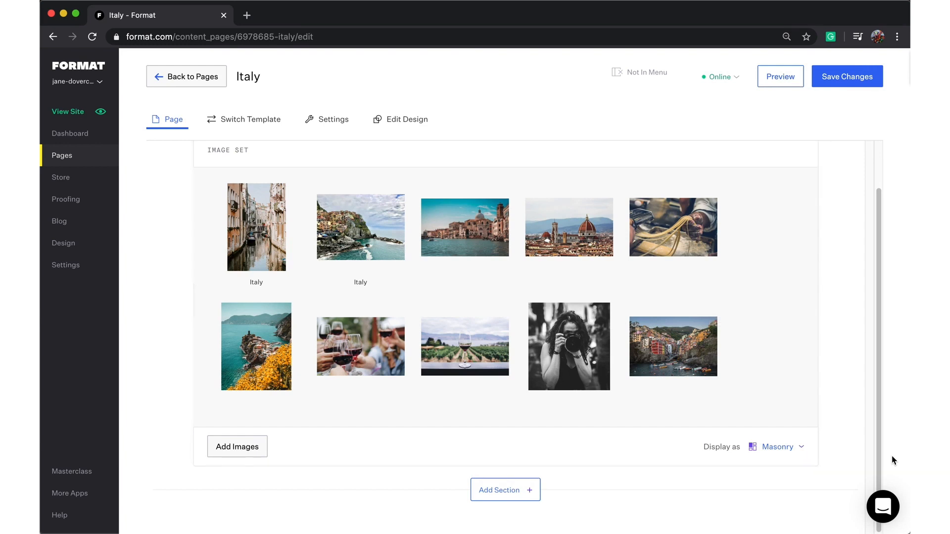
Step: Open the support chat for contacting the Format Experts
left_click(881, 515)
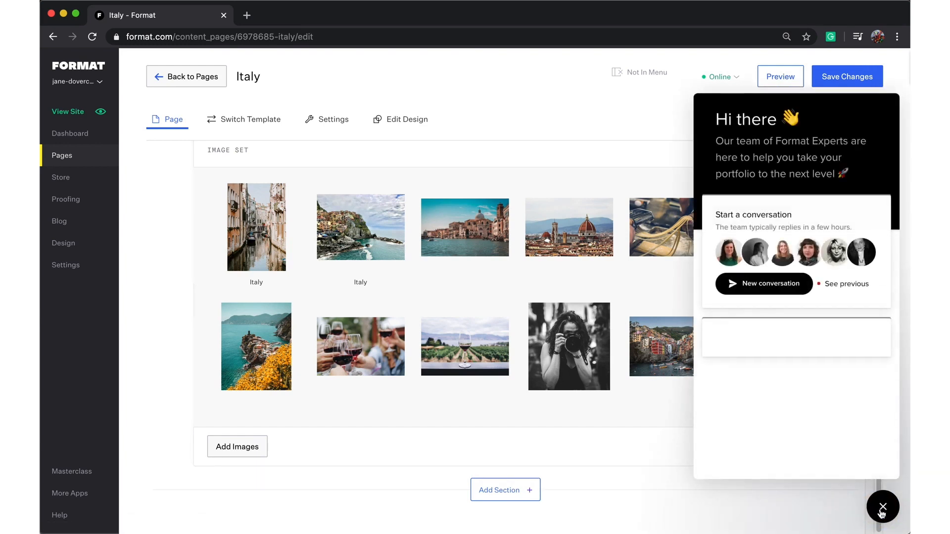